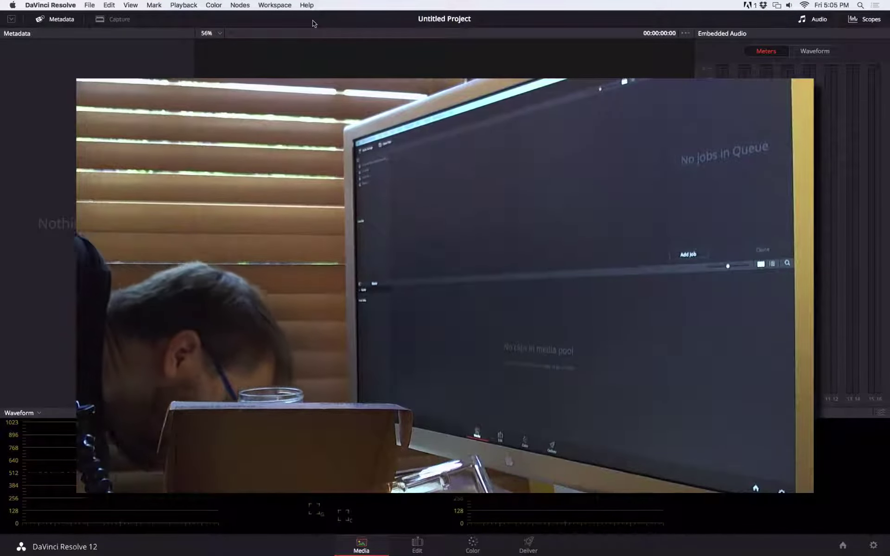
- Hide DaVinci Resolve with Cmd+H to reveal the Finder desktop and its attached drives
{"action": "key", "text": "super+h"}
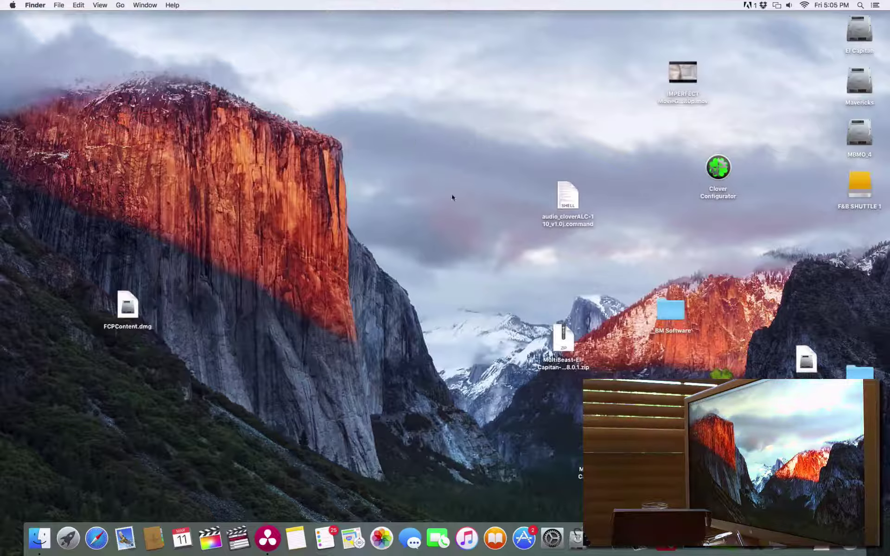
- Open F&B SHUTTLE 1 and expand FLESH AND BLOOD > DAY 1 [3-2-16] > A1[URSA]-DAY 1
{"action": "double_click", "coordinate": [860, 186]}
{"action": "double_click", "coordinate": [479, 200]}
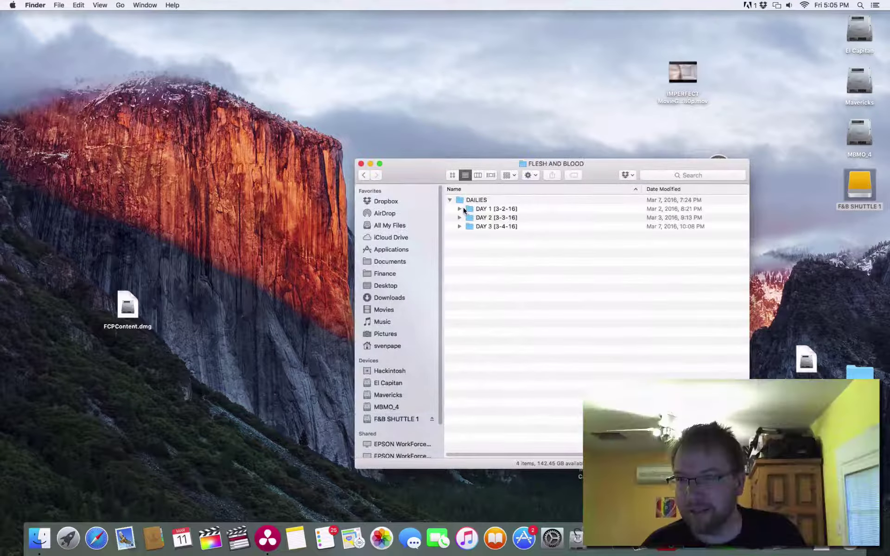
{"action": "left_click", "coordinate": [460, 209]}
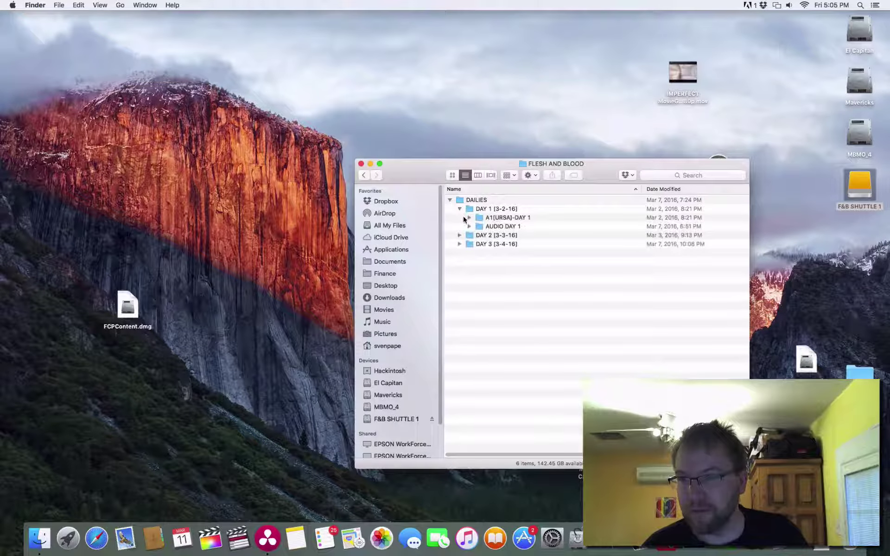
{"action": "left_click", "coordinate": [469, 218]}
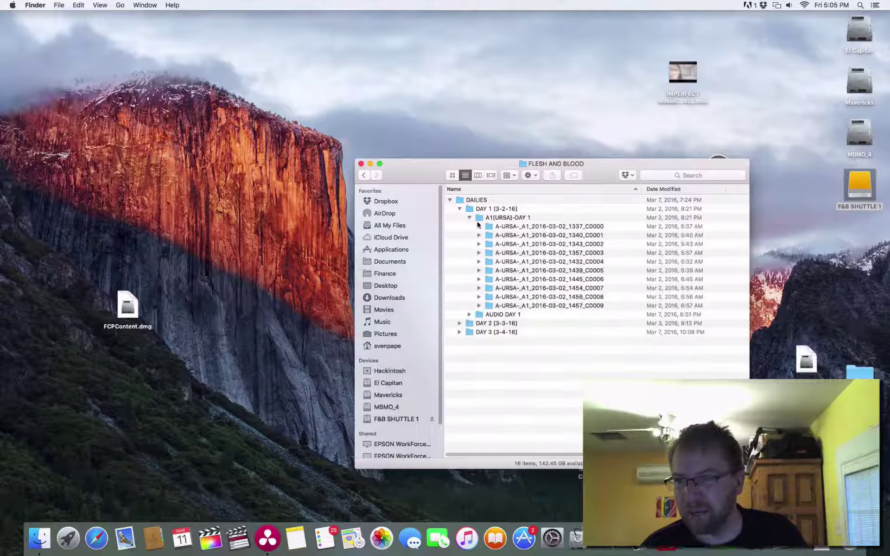
- Inspect the C0000 clip's .dng frames, then show DAY 1's info: 84.91 GB, 18,887 items
{"action": "left_click", "coordinate": [478, 227]}
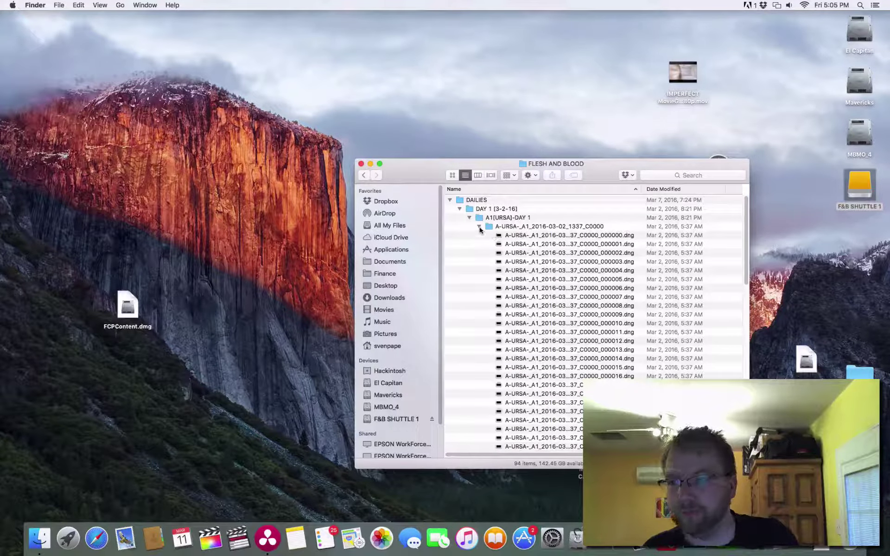
{"action": "left_click", "coordinate": [478, 227]}
{"action": "left_click", "coordinate": [478, 227]}
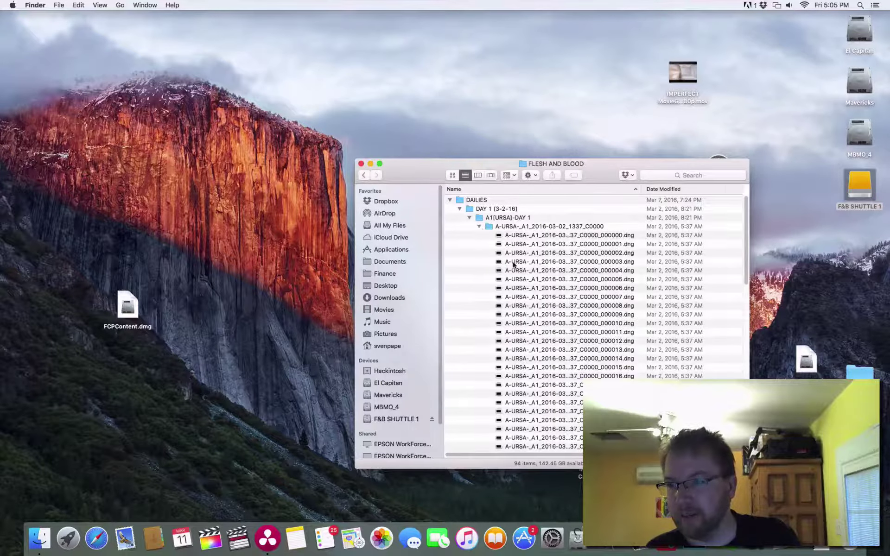
{"action": "scroll", "coordinate": [514, 264], "scroll_direction": "down", "scroll_amount": 10}
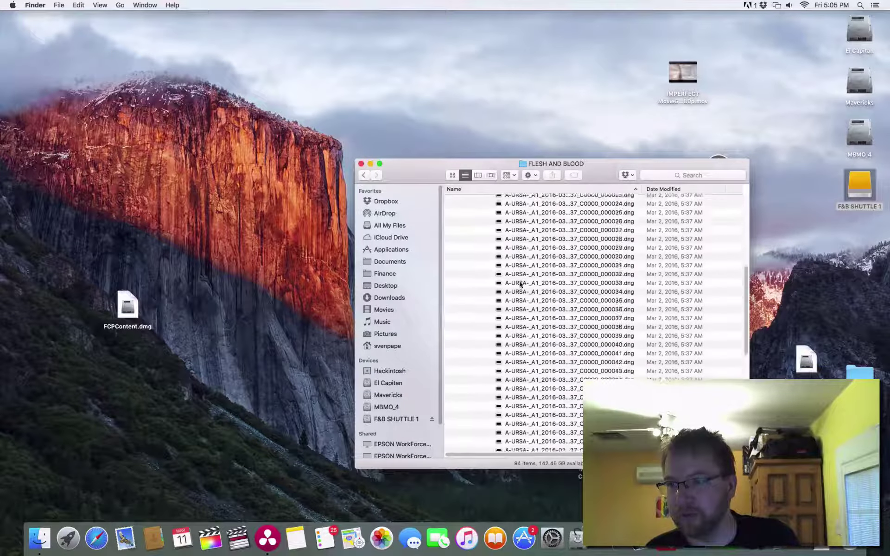
{"action": "scroll", "coordinate": [520, 283], "scroll_direction": "up", "scroll_amount": 10}
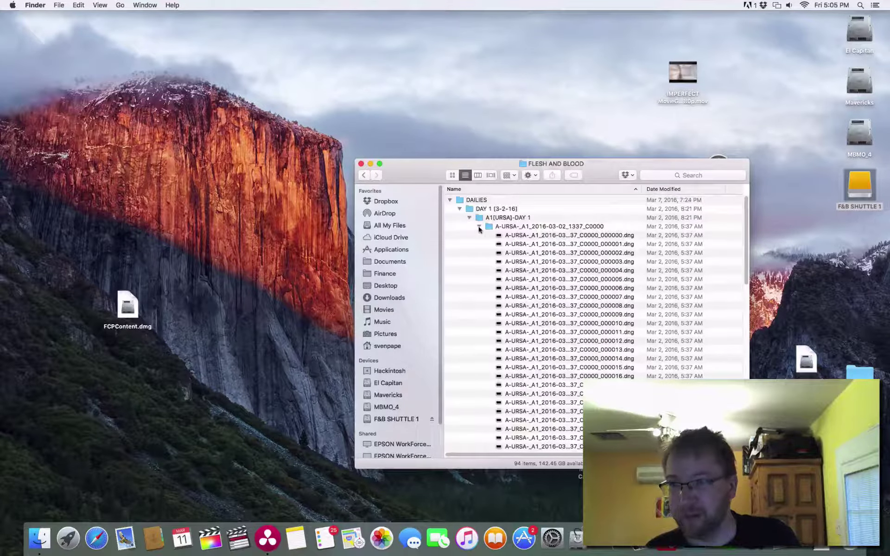
{"action": "left_click", "coordinate": [479, 227]}
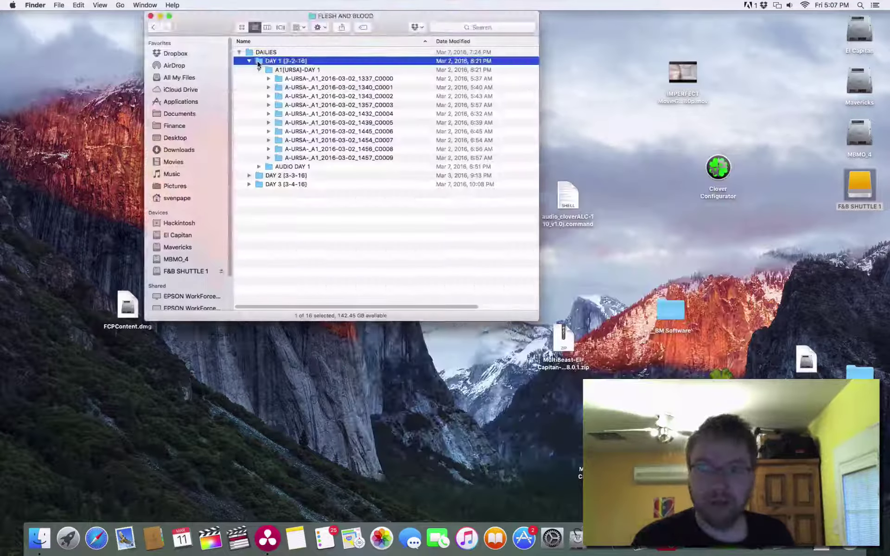
{"action": "key", "text": "super+i"}
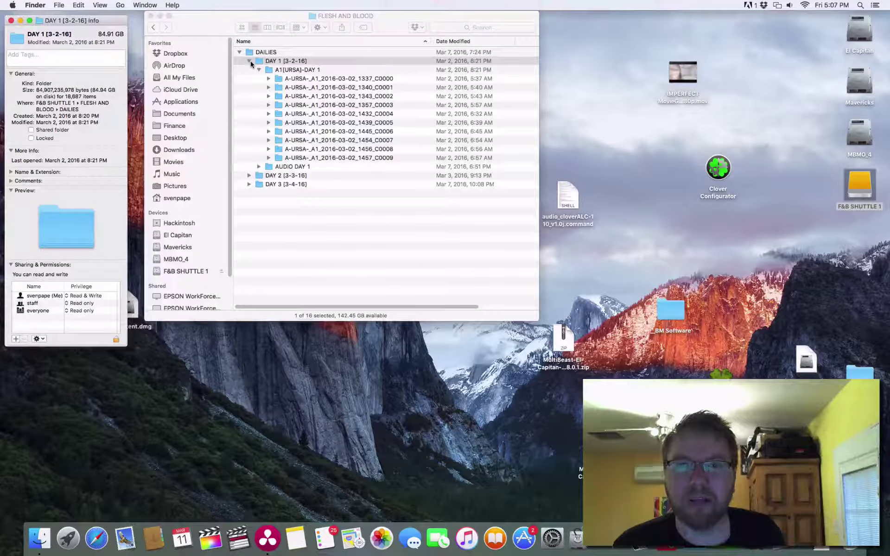
- Collapse DAY 1 and show the DAY 2 folder's info, 1.17 TB
{"action": "left_click", "coordinate": [249, 62]}
{"action": "left_click", "coordinate": [250, 62]}
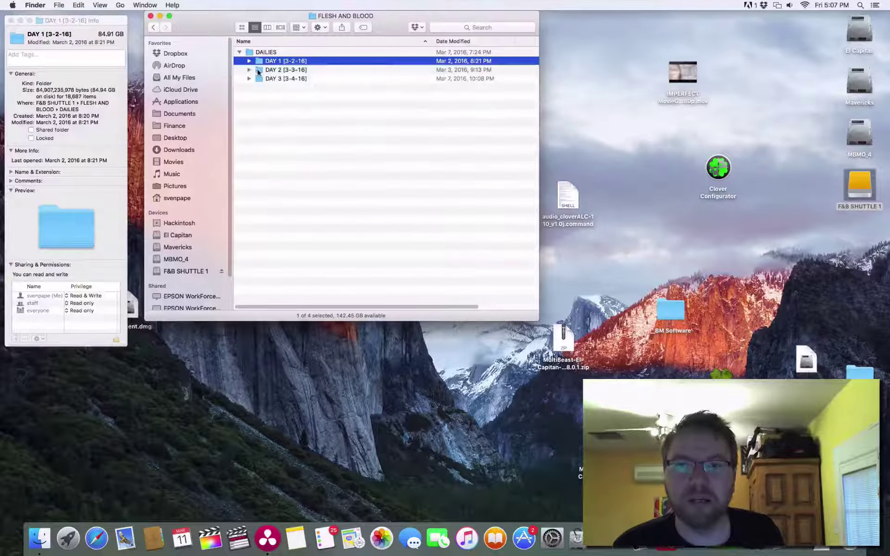
{"action": "left_click", "coordinate": [260, 70]}
{"action": "key", "text": "super+i"}
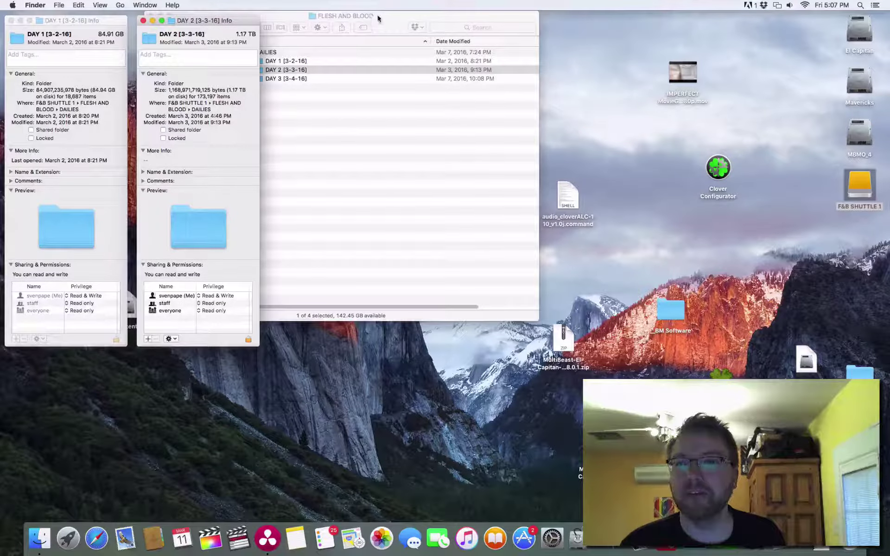
- Show the DAY 3 folder's info, 600.19 GB, then close its info panel
{"action": "left_click_drag", "start_coordinate": [378, 18], "coordinate": [450, 25]}
{"action": "left_click", "coordinate": [336, 86]}
{"action": "key", "text": "super+i"}
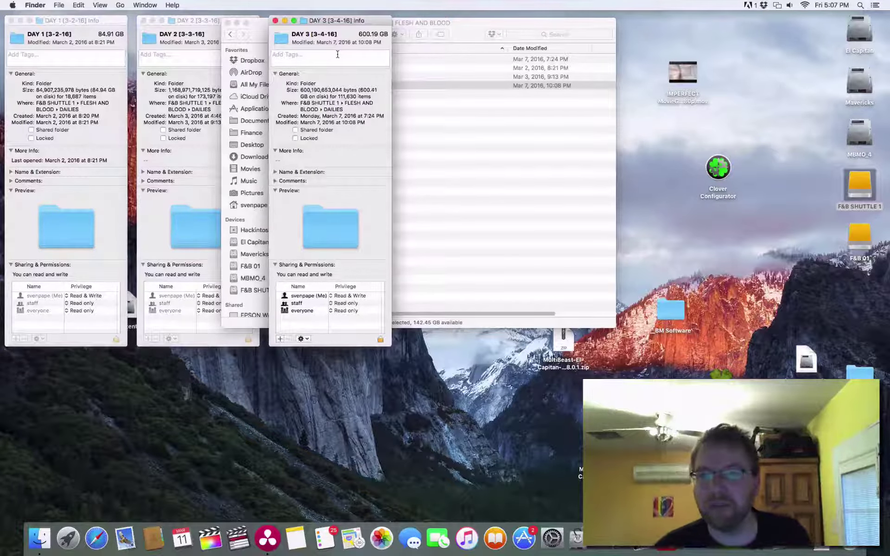
{"action": "left_click", "coordinate": [275, 21]}
- Close the DAY 2 and DAY 1 info panels and open the F&B 01 drive
{"action": "left_click", "coordinate": [143, 21]}
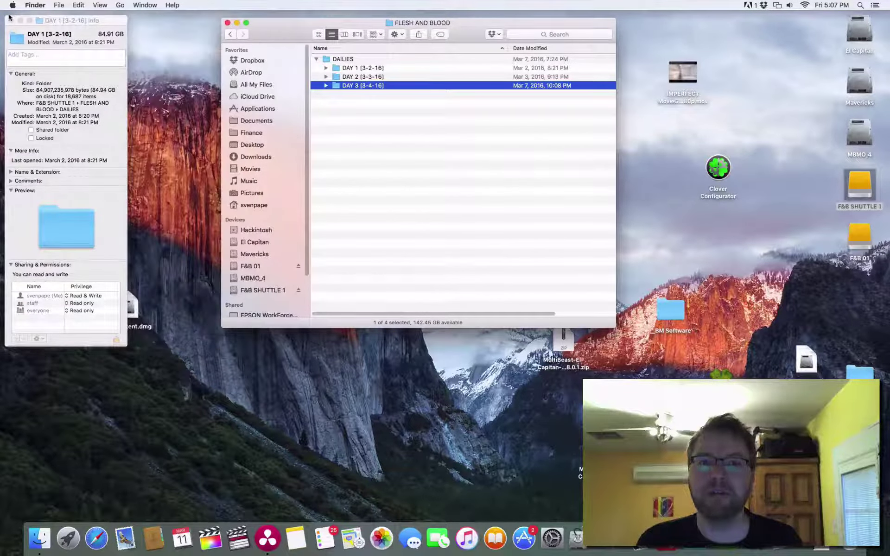
{"action": "left_click", "coordinate": [10, 20]}
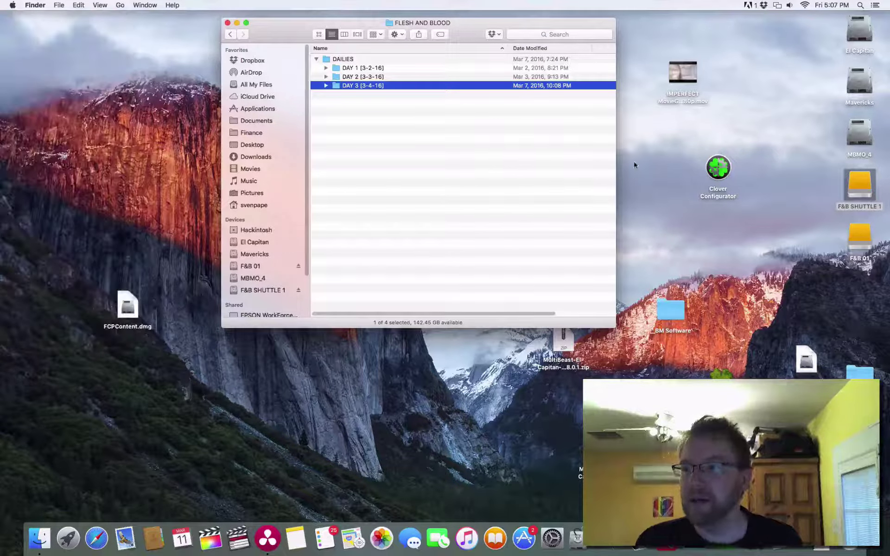
{"action": "double_click", "coordinate": [869, 240]}
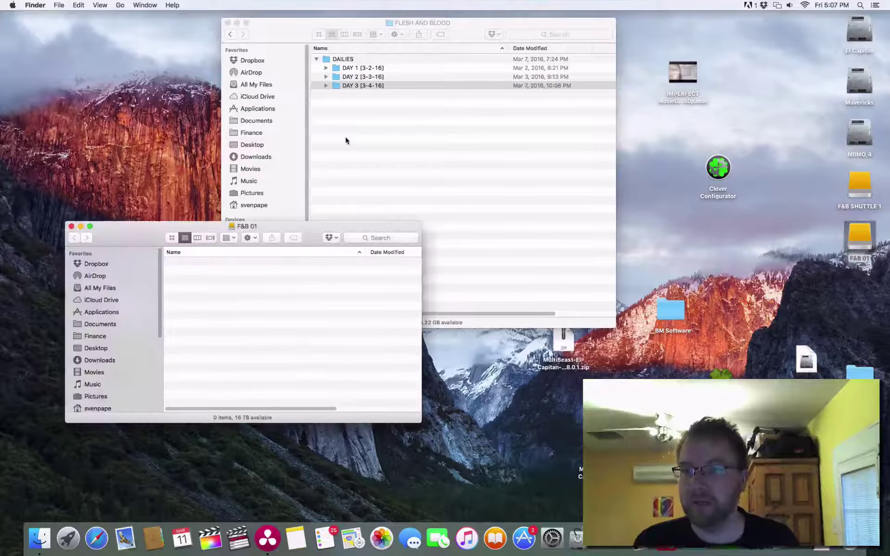
- Copy the DAILIES folder from FLESH AND BLOOD into the F&B 01 drive
{"action": "left_click", "coordinate": [328, 61]}
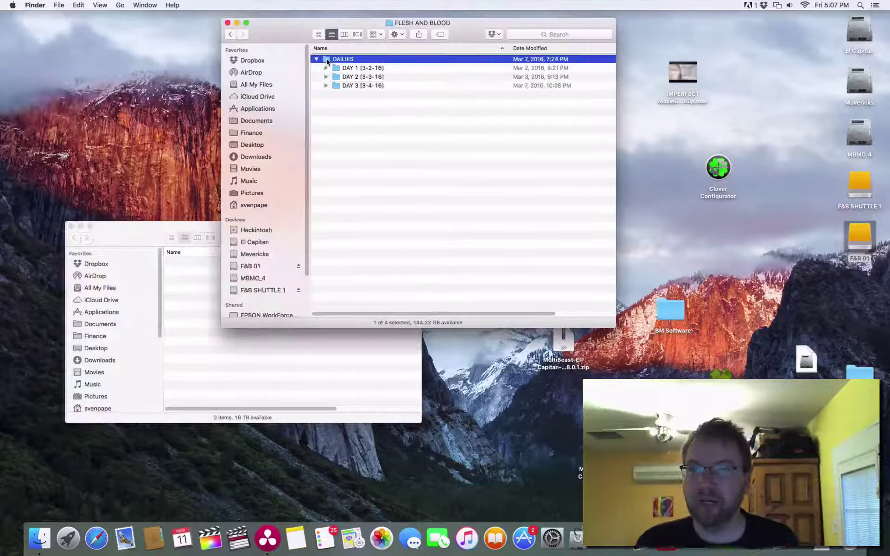
{"action": "left_click", "coordinate": [326, 60]}
{"action": "left_click", "coordinate": [321, 77], "text": "shift"}
{"action": "left_click", "coordinate": [334, 59]}
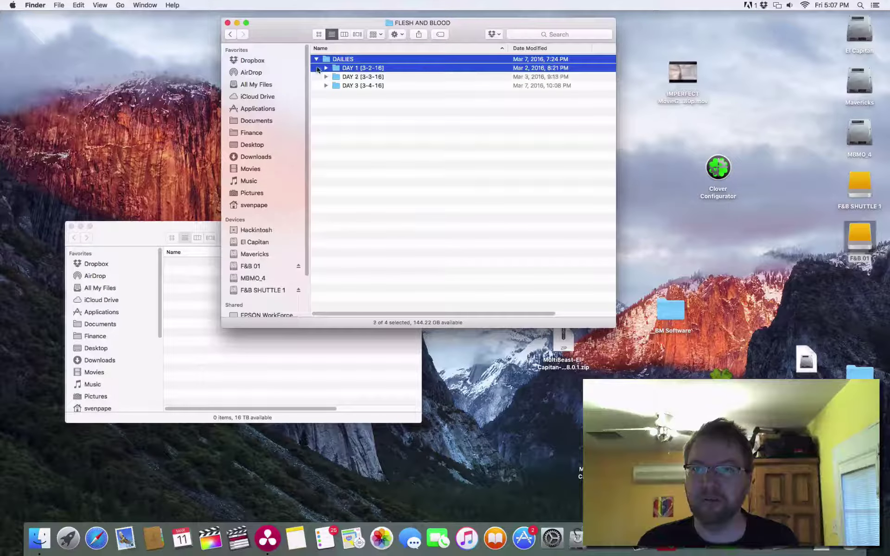
{"action": "left_click_drag", "start_coordinate": [139, 292], "coordinate": [195, 308]}
{"action": "left_click", "coordinate": [135, 234]}
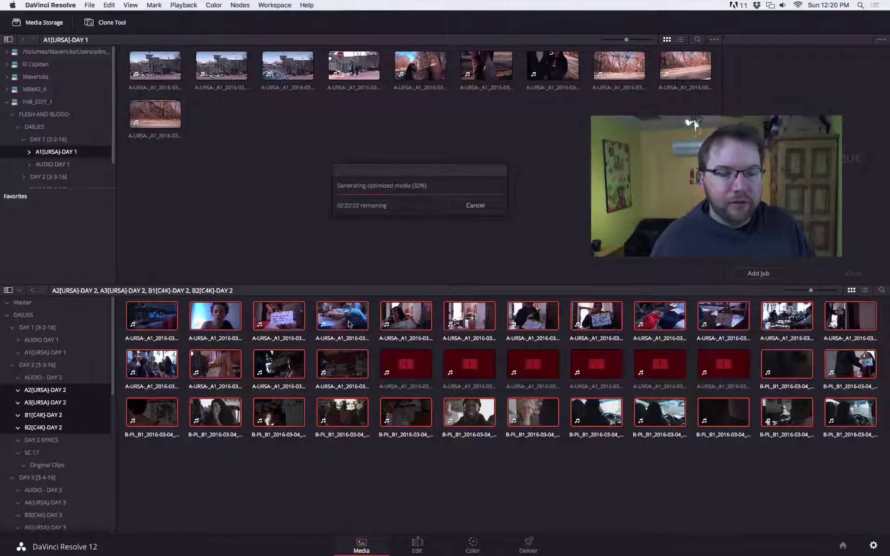
- Cancel the running optimized media generation and select the first Day 2 clip in the media pool
{"action": "left_click", "coordinate": [470, 207]}
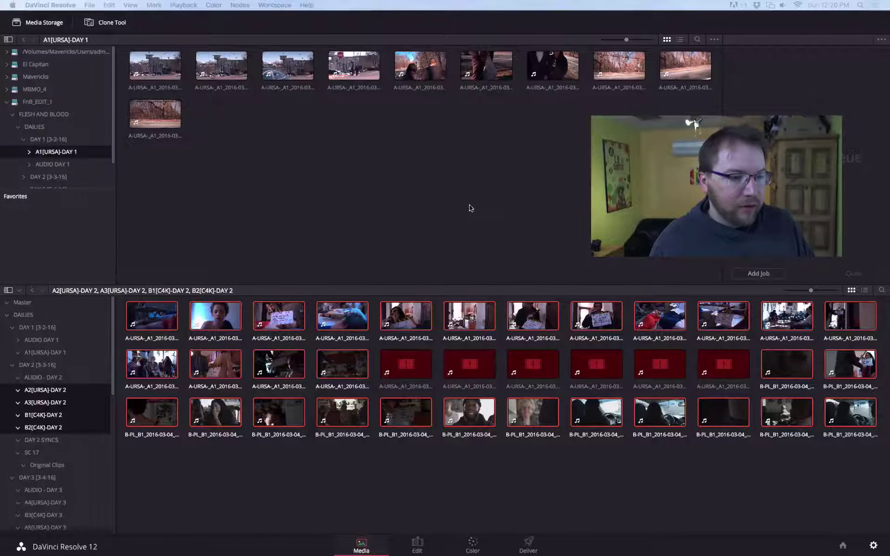
{"action": "left_click", "coordinate": [292, 461]}
{"action": "left_click", "coordinate": [160, 320]}
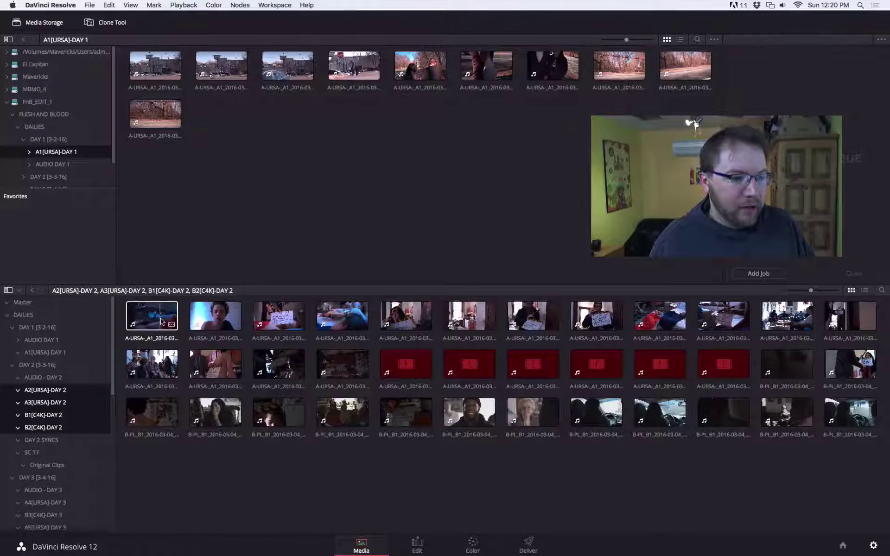
- Scrub through the bright blue clip C0007 back to the shot of the boy's face
{"action": "left_click", "coordinate": [217, 317]}
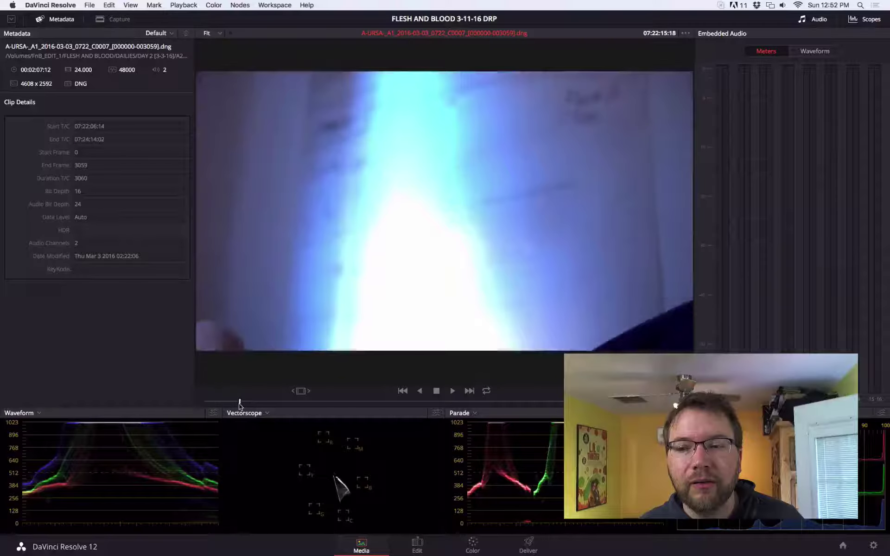
{"action": "left_click_drag", "start_coordinate": [239, 406], "coordinate": [264, 406]}
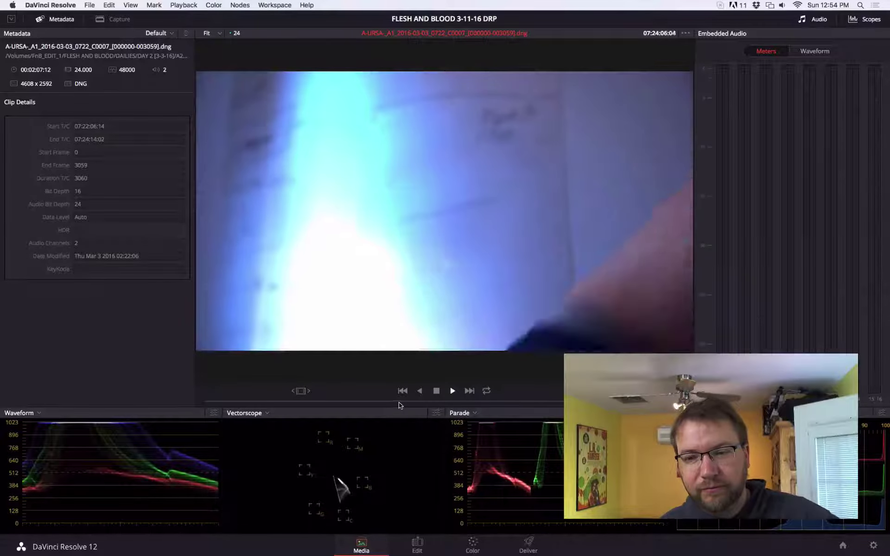
{"action": "left_click", "coordinate": [453, 391]}
{"action": "key", "text": "Left"}
{"action": "key", "text": "Left"}
{"action": "key", "text": "Left"}
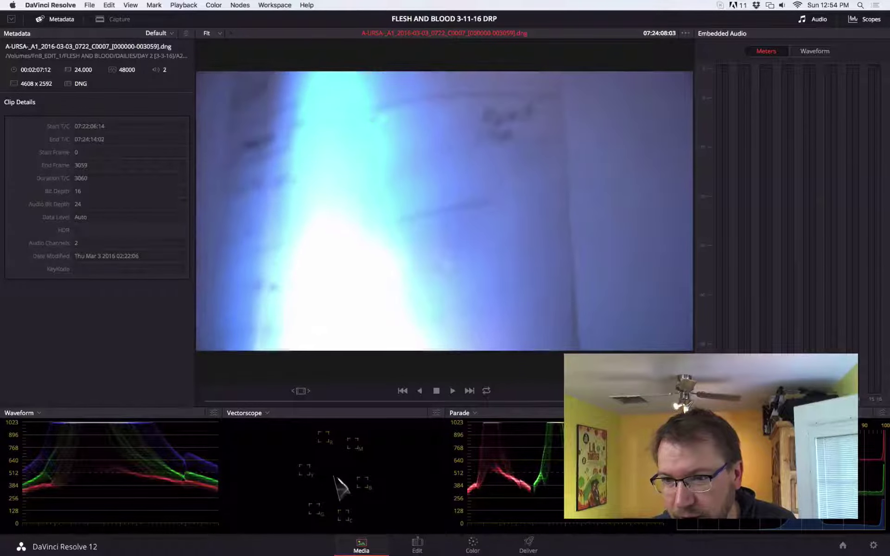
{"action": "left_click", "coordinate": [602, 401]}
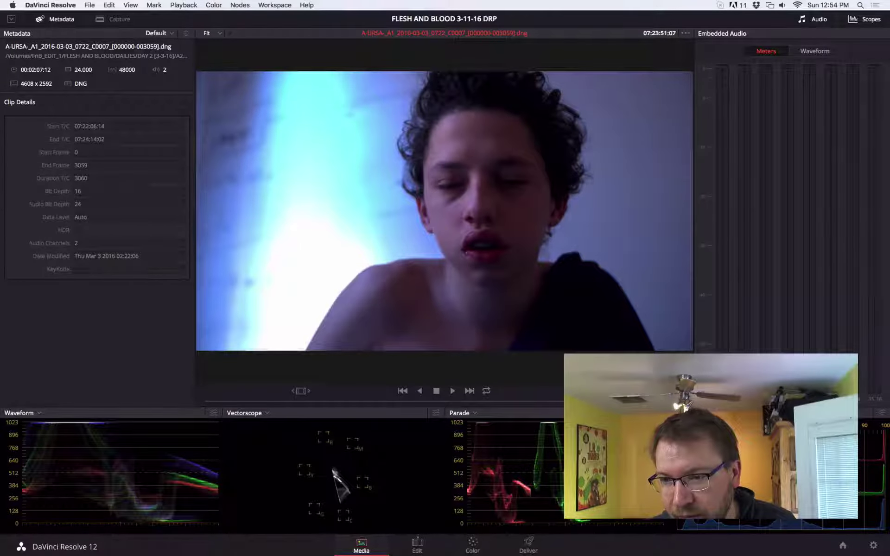
{"action": "left_click", "coordinate": [475, 401]}
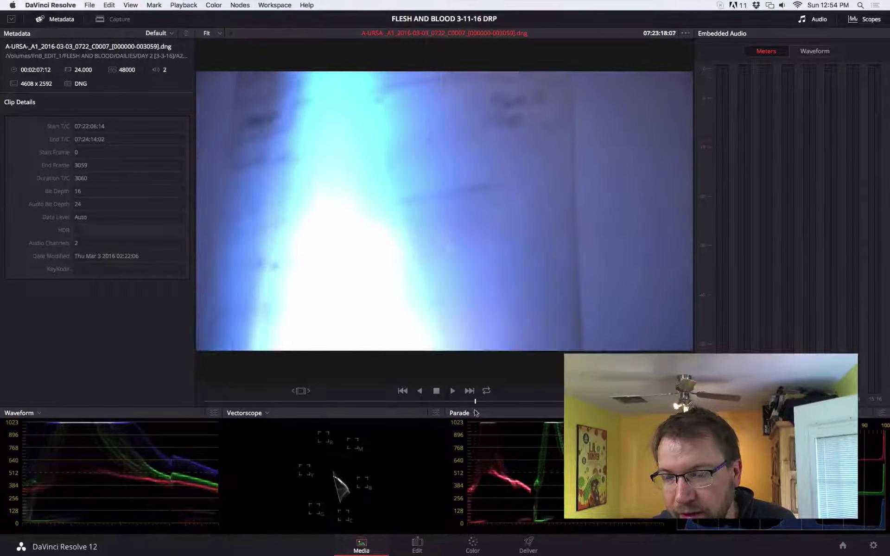
{"action": "left_click_drag", "start_coordinate": [475, 413], "coordinate": [493, 412]}
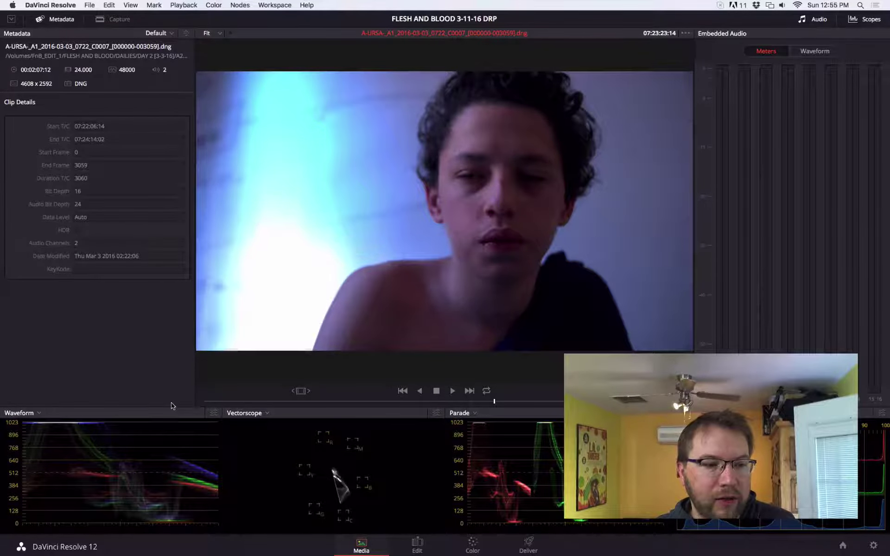
- Step through clips C0014, C0009 and C0008 in the media pool
{"action": "key", "text": "Down"}
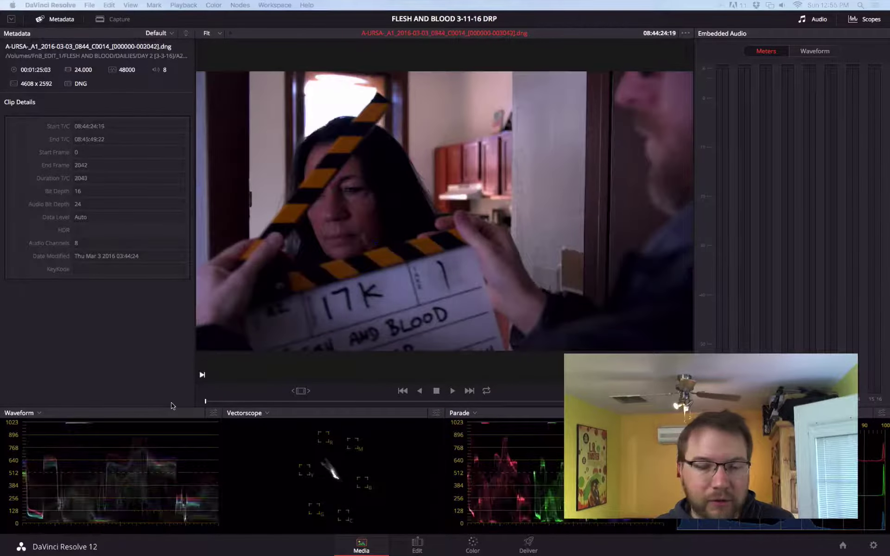
{"action": "key", "text": "Down"}
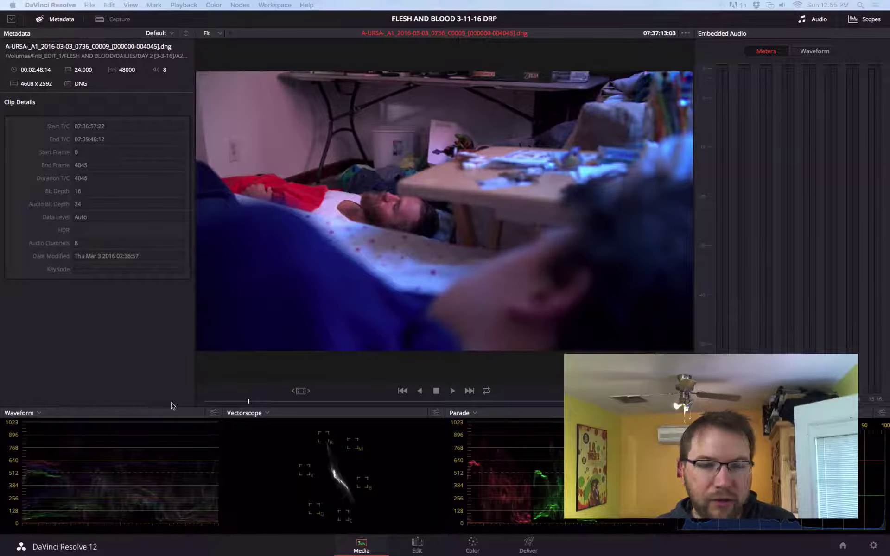
{"action": "key", "text": "Down"}
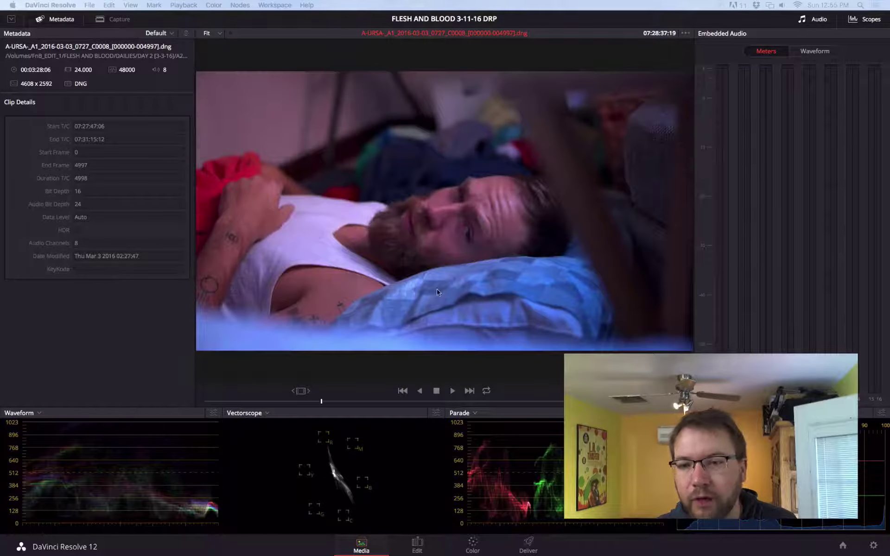
- Play and stop clip C0008, then move the optimized media progress dialog up
{"action": "left_click", "coordinate": [453, 392]}
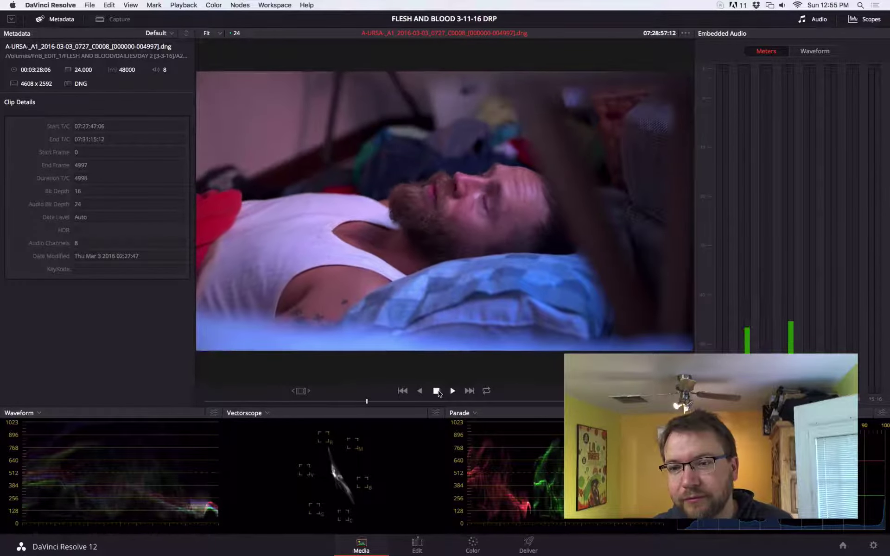
{"action": "left_click", "coordinate": [437, 391]}
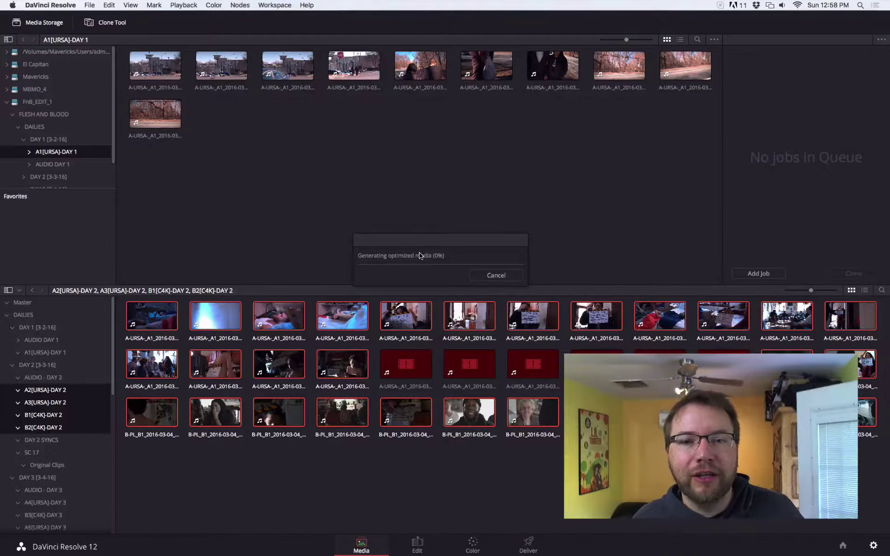
{"action": "left_click_drag", "start_coordinate": [422, 244], "coordinate": [402, 234]}
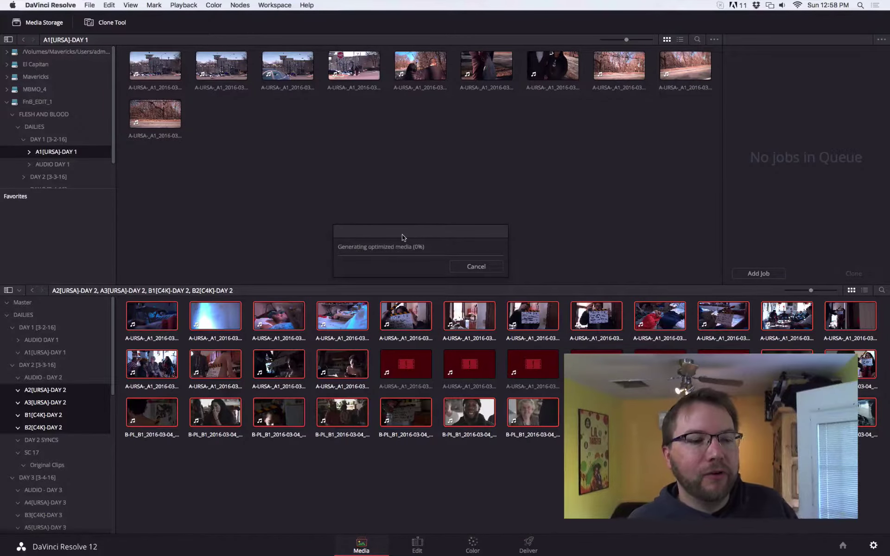